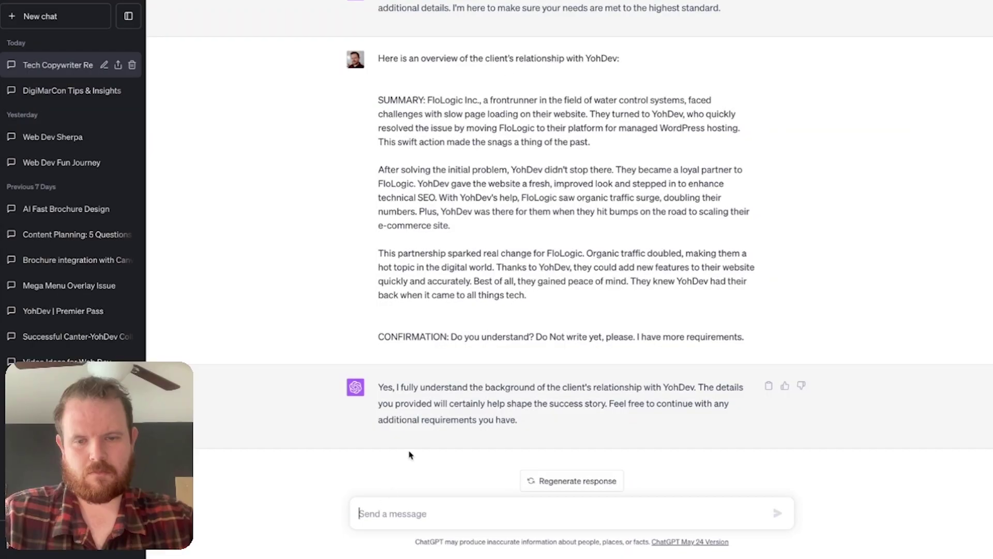
Paste the FloLogic–YohDev client overview into ChatGPT and send it
key(ctrl+v)
key(Return)
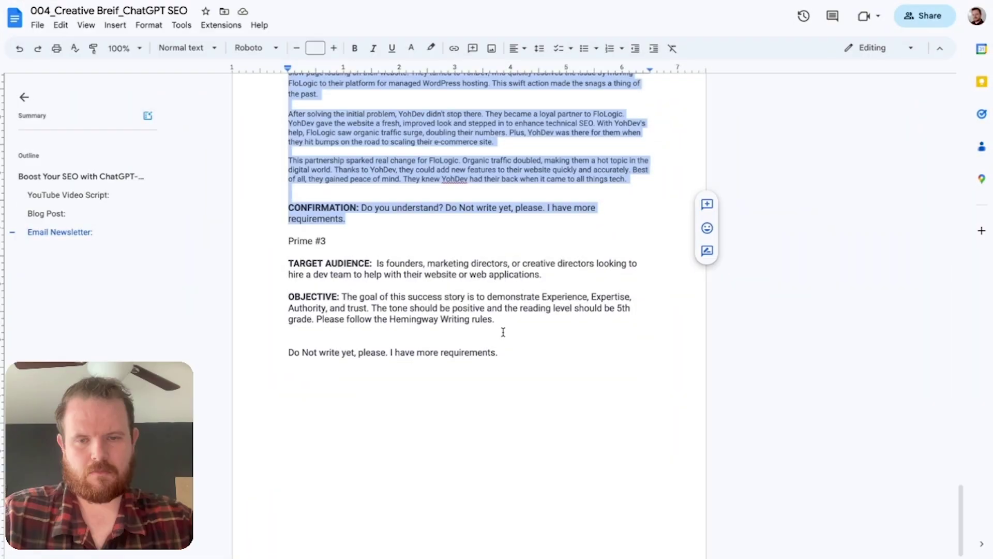
Select the TARGET AUDIENCE and OBJECTIVE paragraphs in the Google Docs brief
click(505, 330)
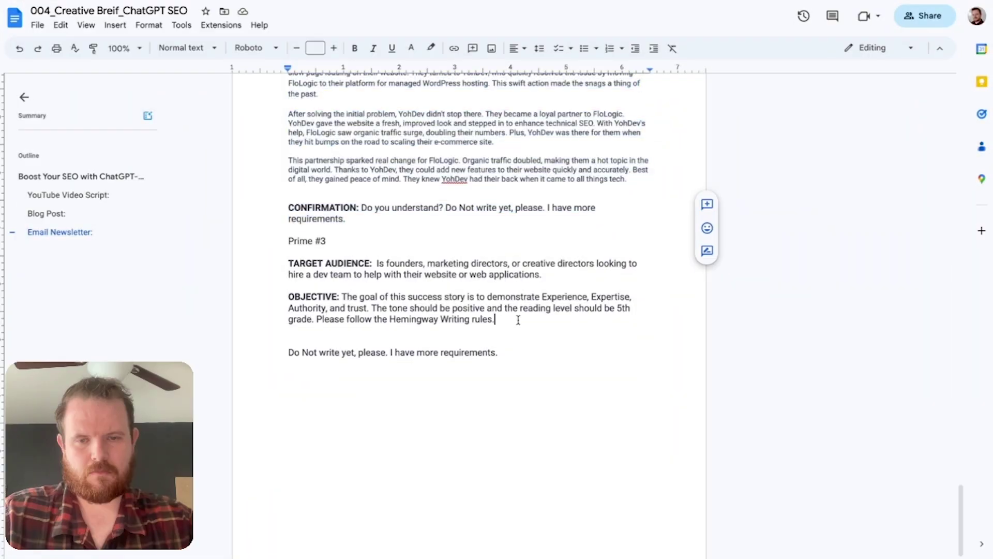
drag(512, 319, 339, 296)
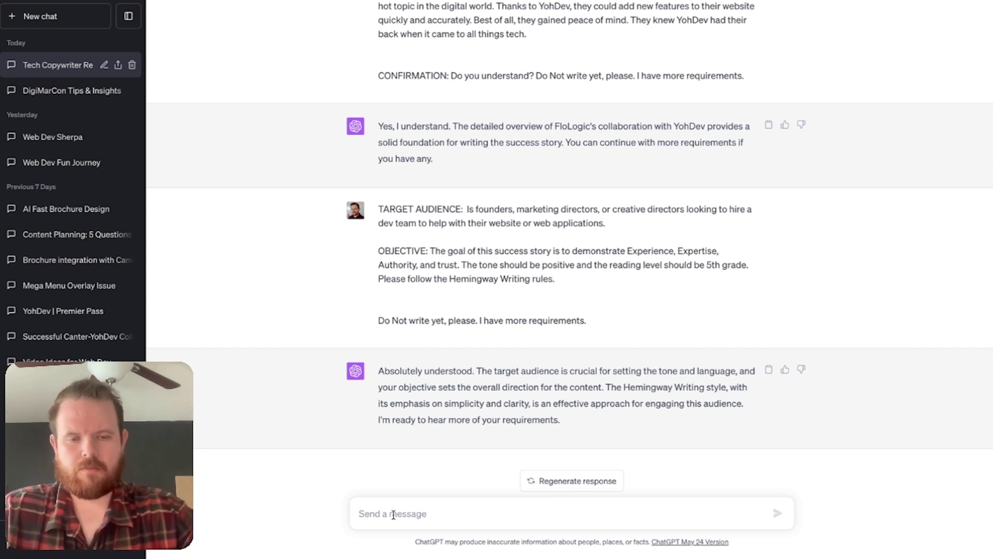
Send ChatGPT 'Do you have any questions for me to make this success story the best it can be?'
text(Wha)
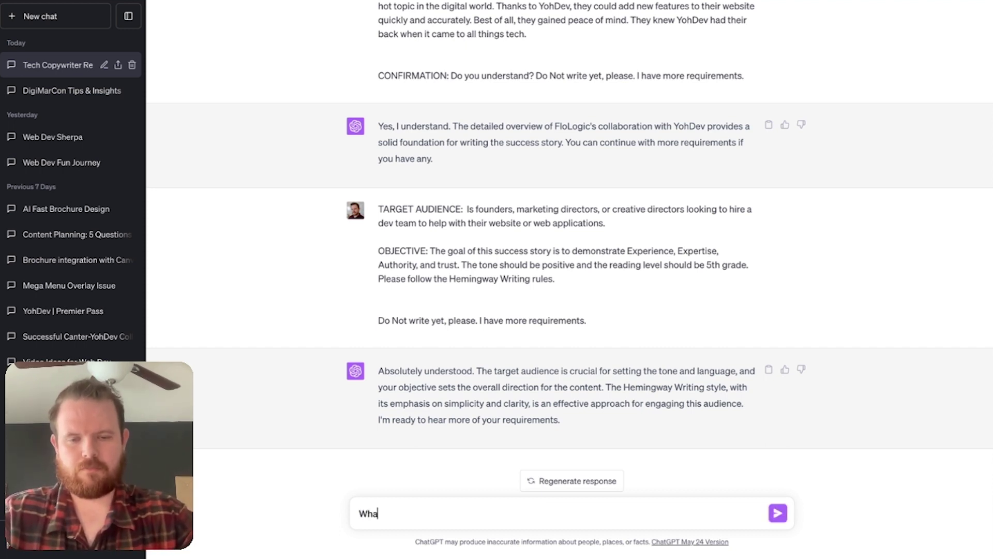
key(BackSpace)
key(BackSpace)
key(BackSpace)
text(Do you have any questions for me to make this success story the best it can be?)
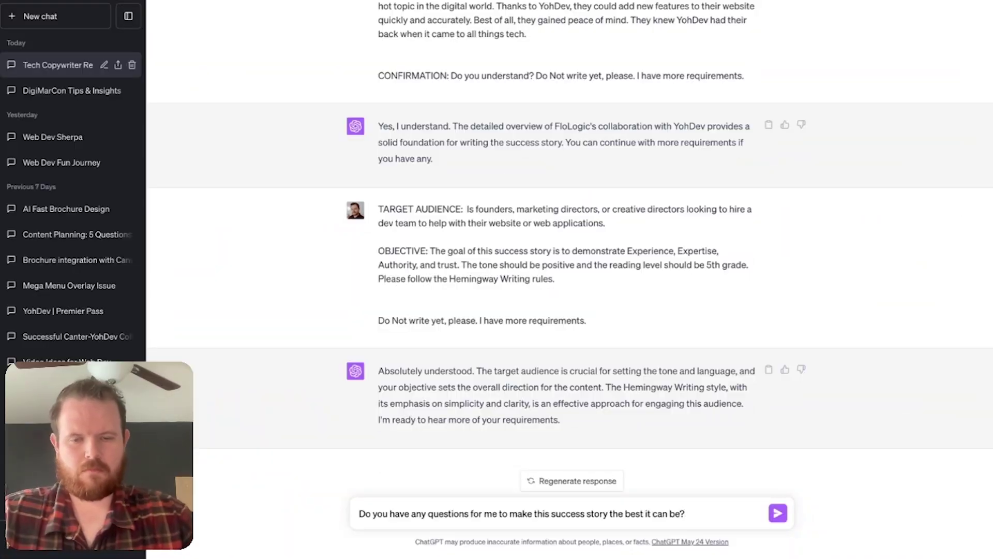
key(Return)
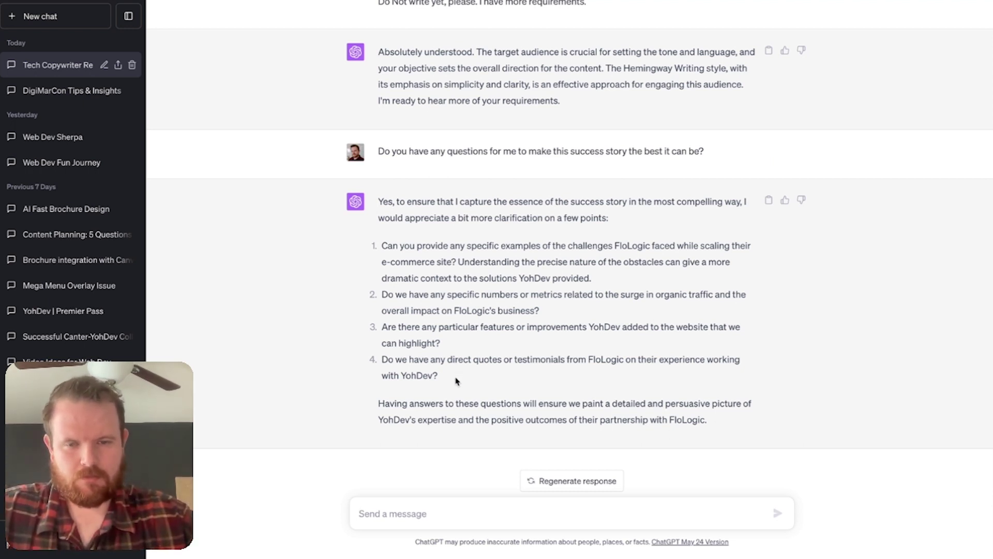
Copy ChatGPT's four questions into the message and answer that the web host couldn't handle the load
drag(455, 380, 385, 254)
key(ctrl+c)
click(385, 512)
key(ctrl+v)
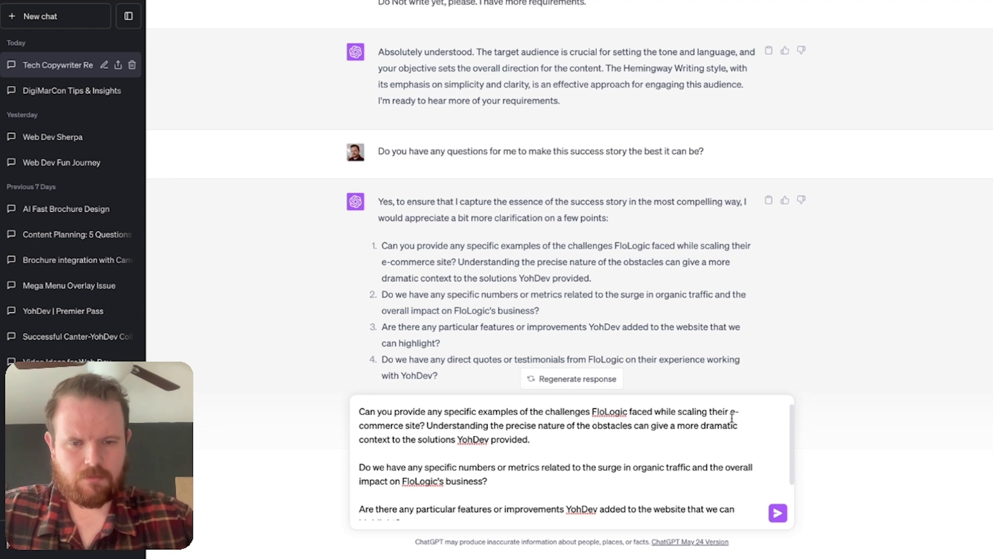
key(Return)
key(Return)
text(As there were getting more users, their current web host could not handle the load. We had to migrate them to a managed WordPre)
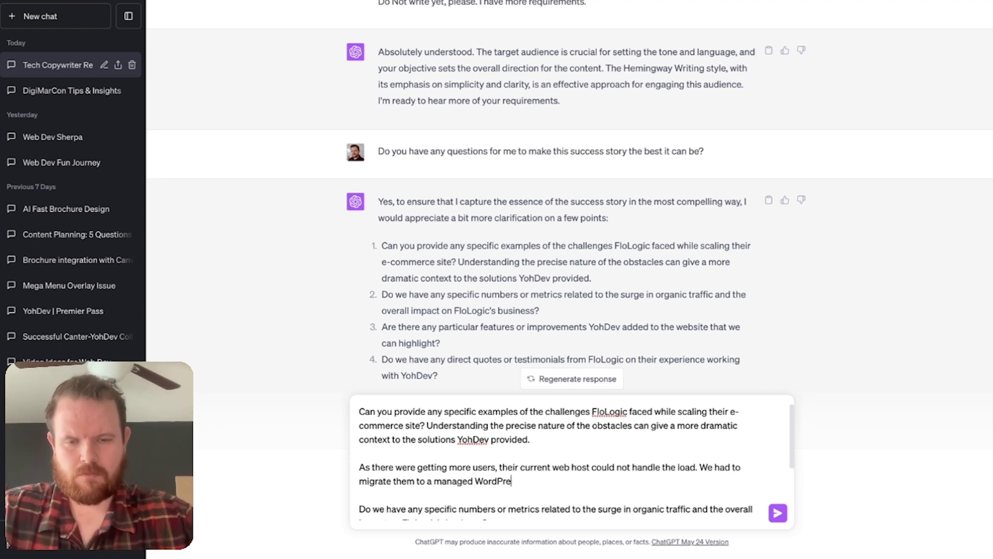
text(ss Hosting platform that could scale with them.)
Add the traffic figures: over a 2 year partnership, before YohDev 1,100, after YohDev 3,200
key(Down)
key(Down)
key(Down)
key(Return)
key(Return)
text(Before YohDev: 1,100)
key(Return)
text(After YohDev: 3)
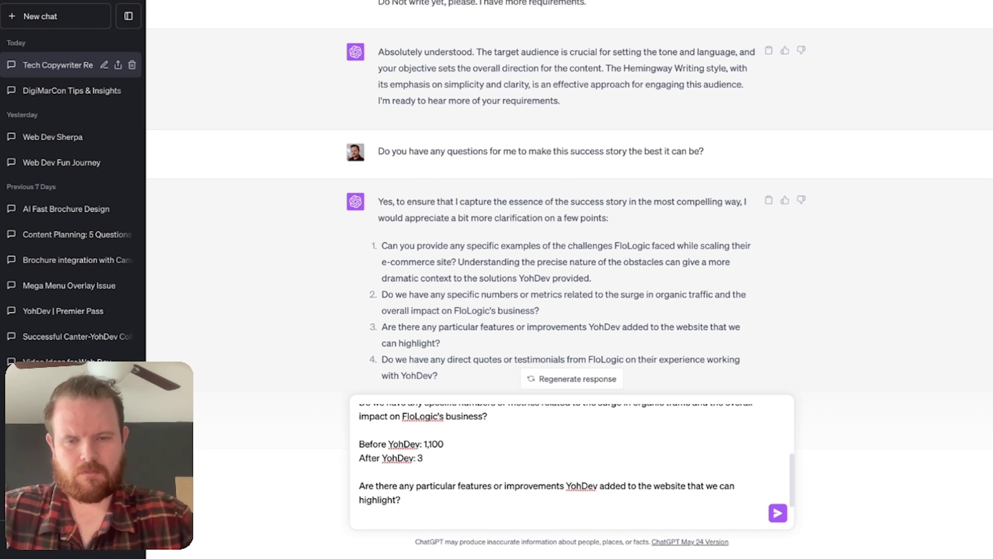
text(,200)
key(Up)
key(Up)
key(shift+Return)
text(Over a 2 year partnership)
key(shift+Home)
key(End)
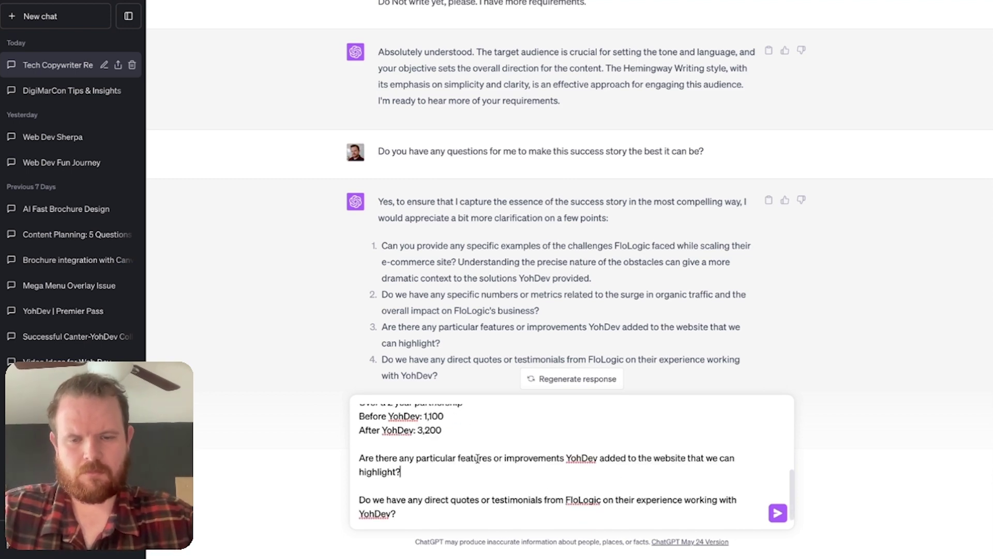
List Pagespeed Optimization, technical SEO fixes and SEO optimization, add the testimonial, send, and request the story
key(Return)
key(Return)
text(Pagespeed Optimization, technical SEO fixes, and SEO optimization)
key(ctrl+v)
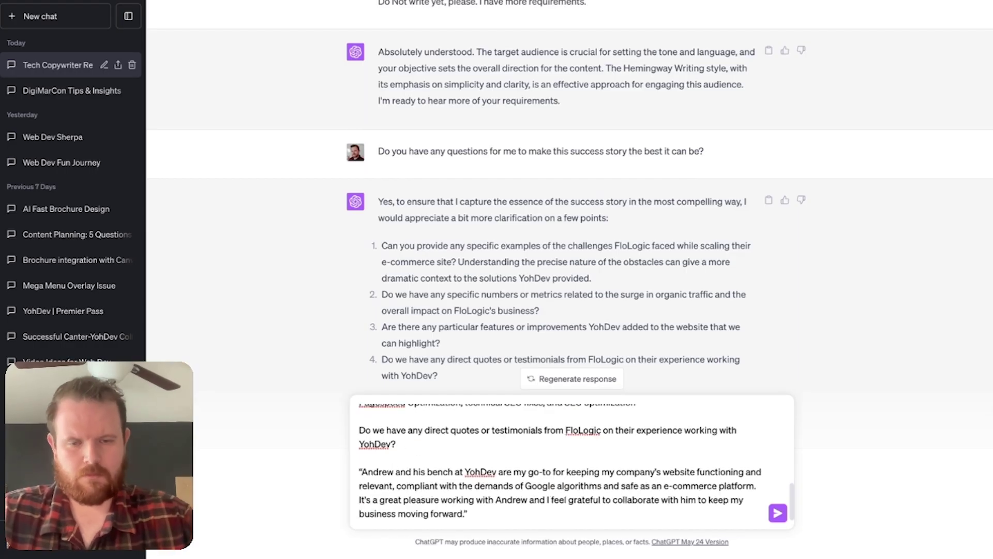
key(Return)
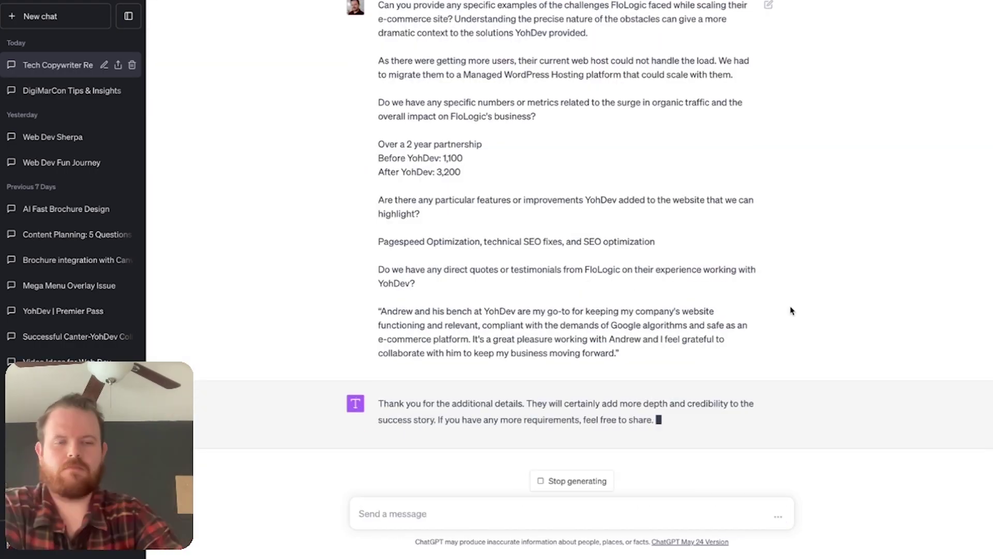
text(Please write the success story)
key(Return)
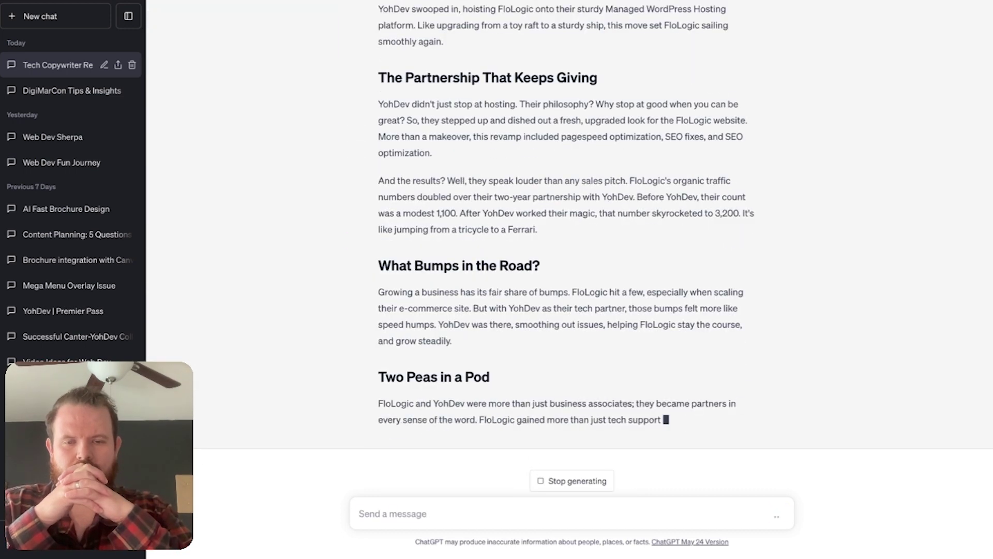
Scroll through ChatGPT's generated success story to review it as it finishes
scroll(509, 309, up, 1)
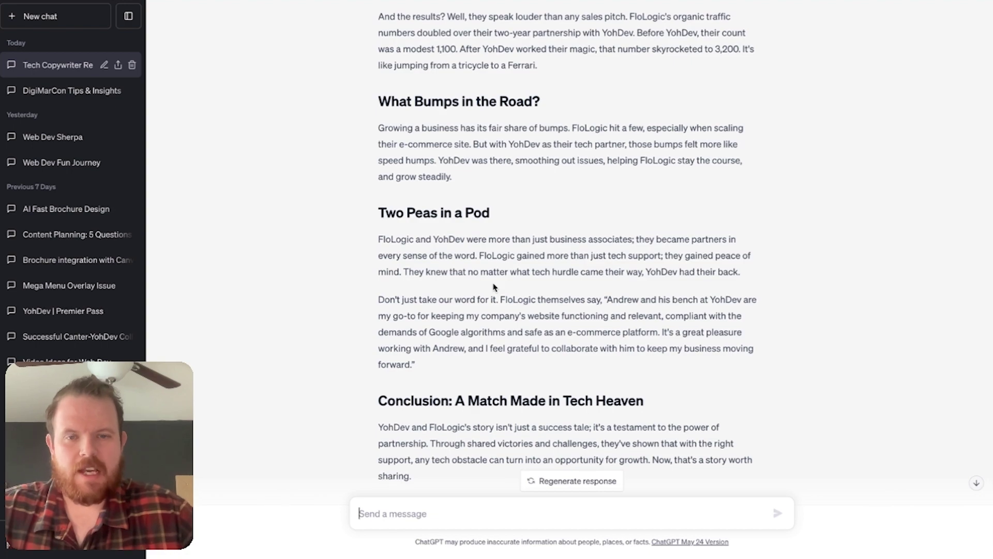
scroll(493, 288, up, 12)
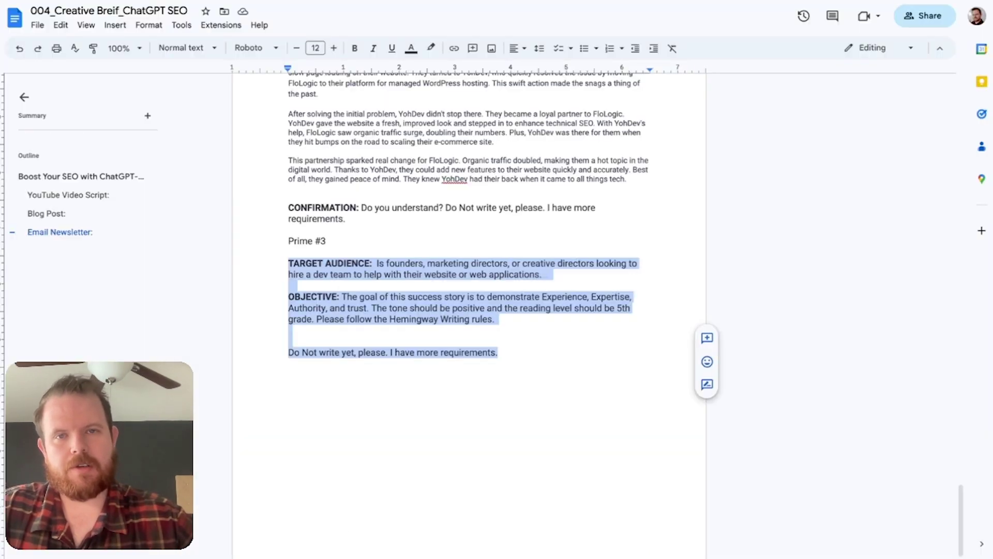
Paste the copied text at the end of the Google Doc, adding page breaks
click(562, 365)
key(ctrl+Return)
key(ctrl+v)
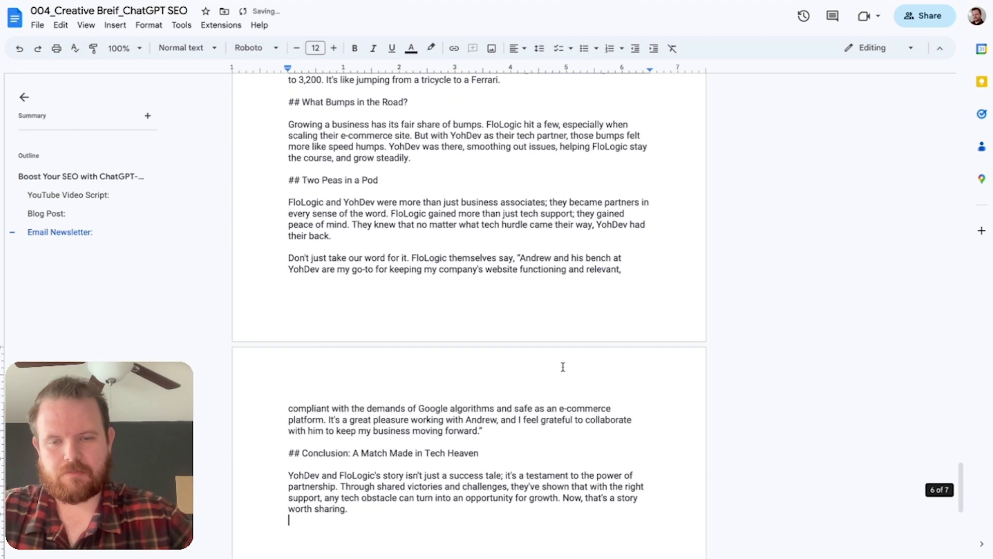
key(ctrl+Return)
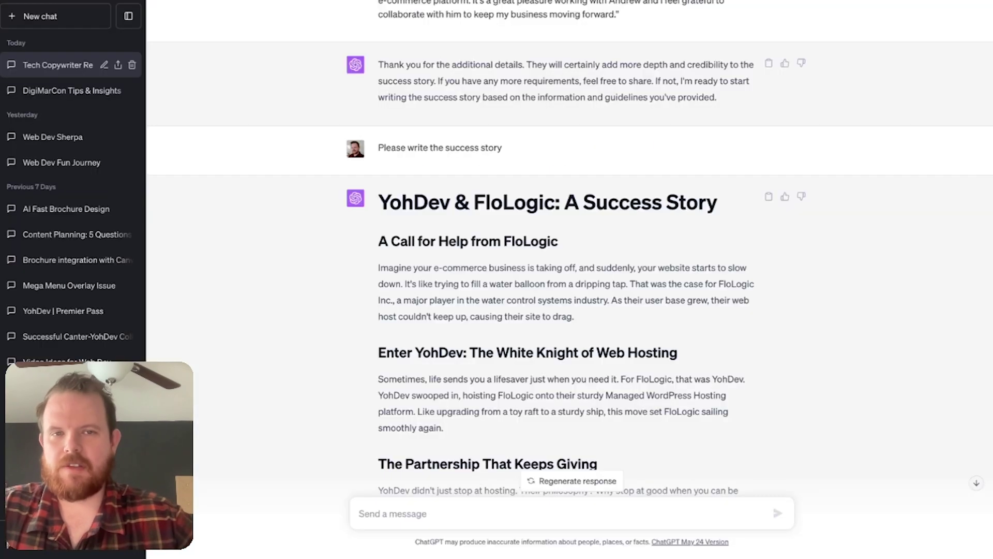
Select the whole ChatGPT success story from its title down to the conclusion
drag(380, 201, 760, 227)
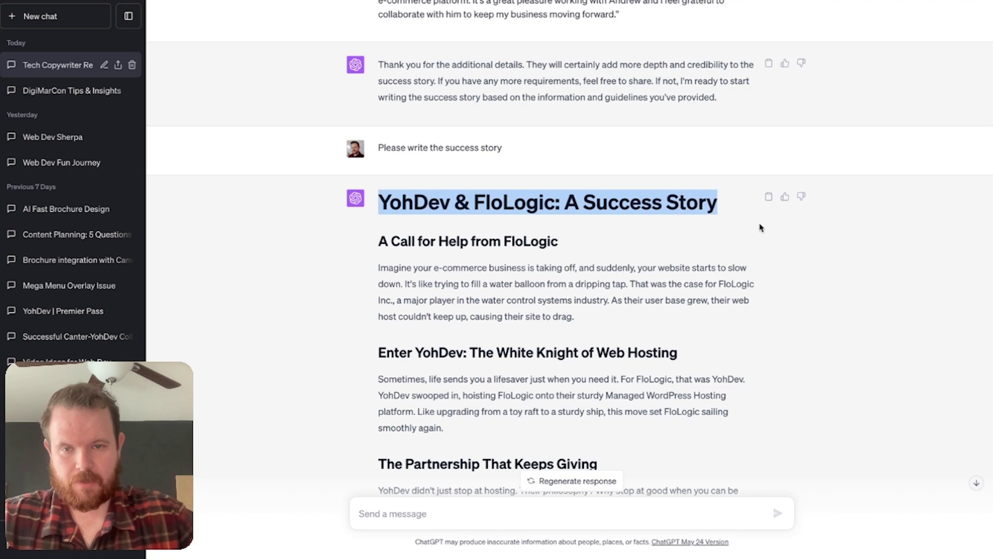
click(408, 203)
scroll(432, 382, down, 10)
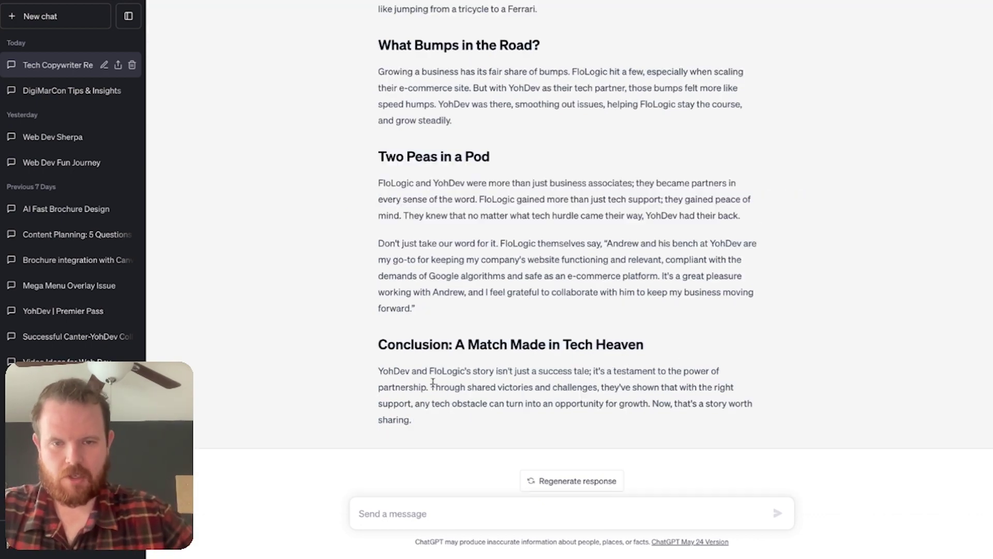
drag(422, 431, 378, 207)
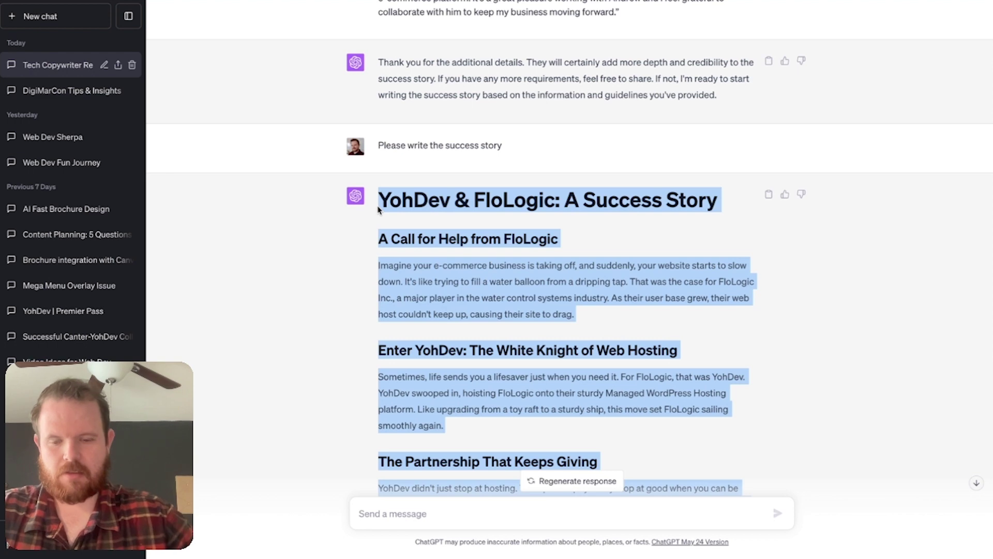
key(alt+Tab)
Paste the success story into the Google Doc and select the pasted text
key(ctrl+v)
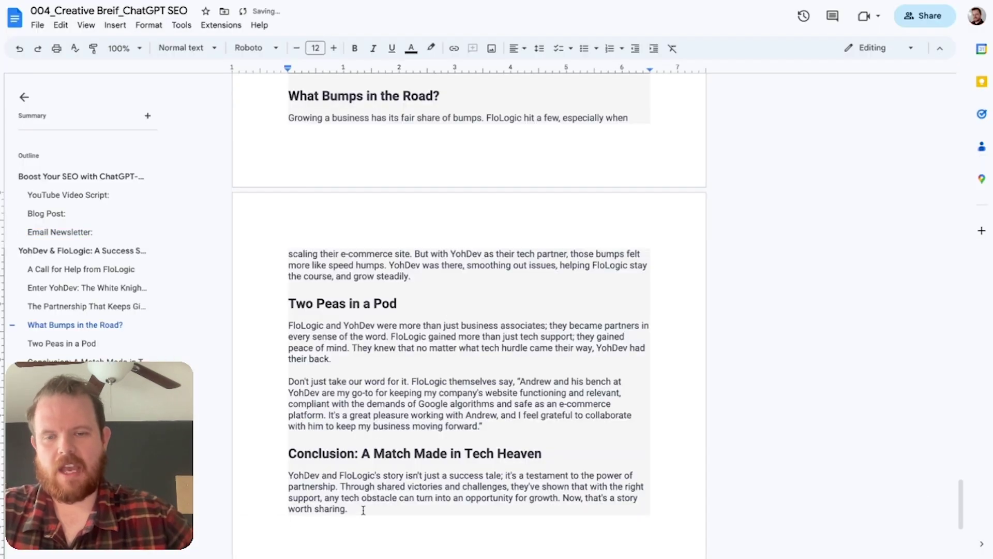
drag(358, 511, 285, 501)
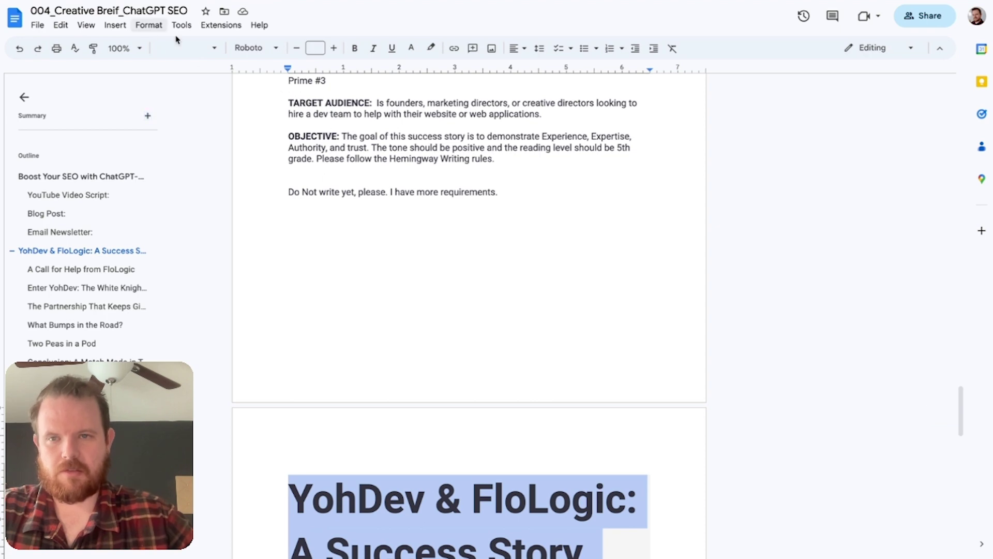
scroll(311, 215, down, 2)
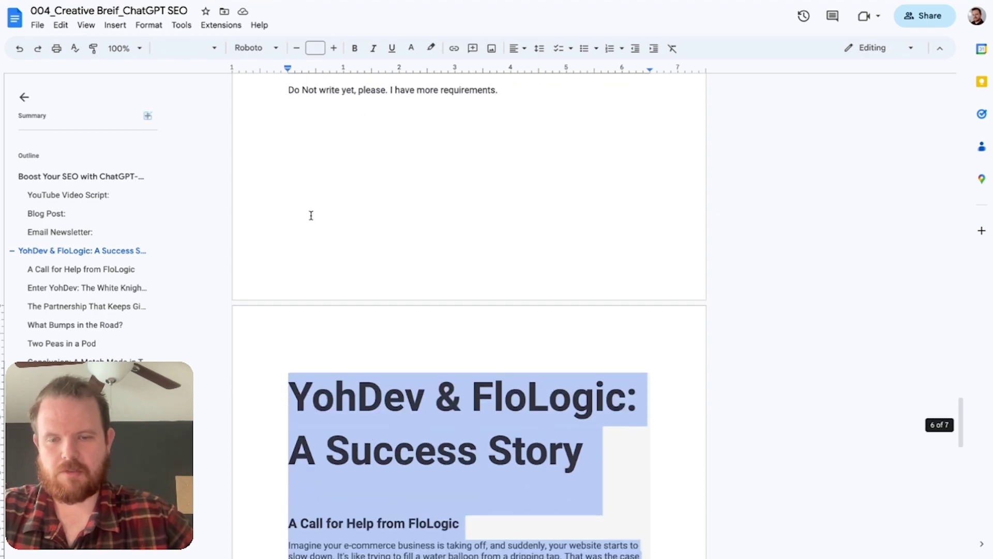
Set the story's Borders and shading background colour to None and apply it
click(149, 25)
mouse_move(186, 65)
click(337, 68)
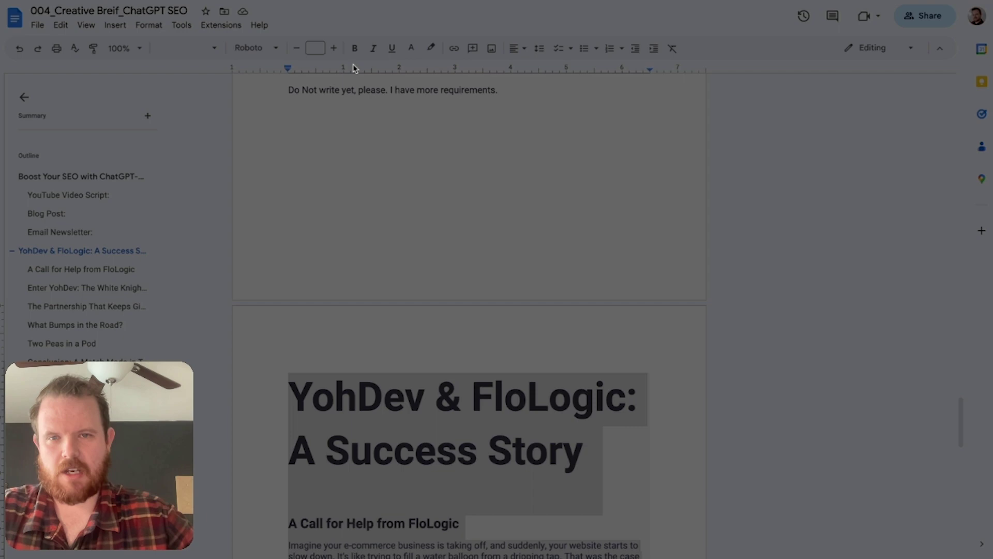
click(583, 321)
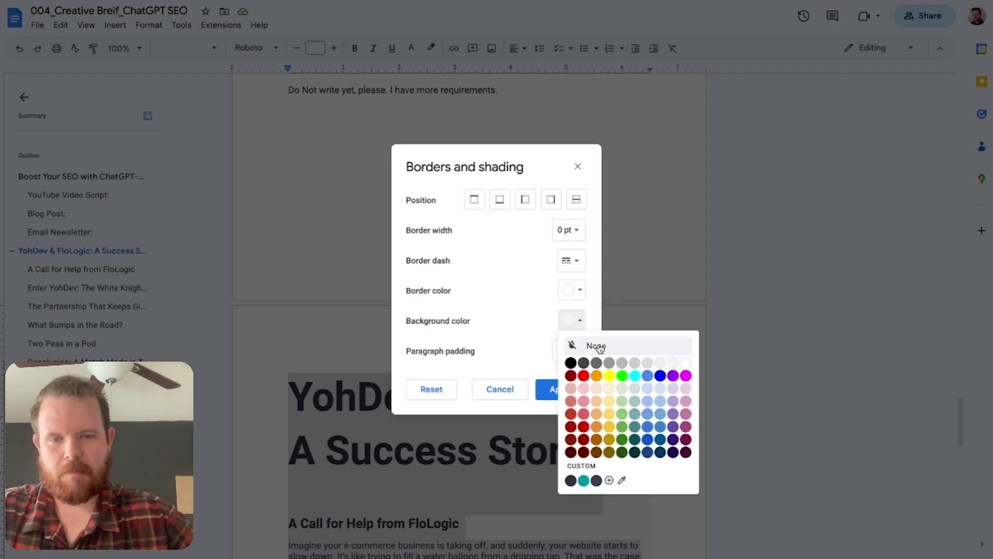
click(572, 343)
click(564, 392)
scroll(618, 360, down, 9)
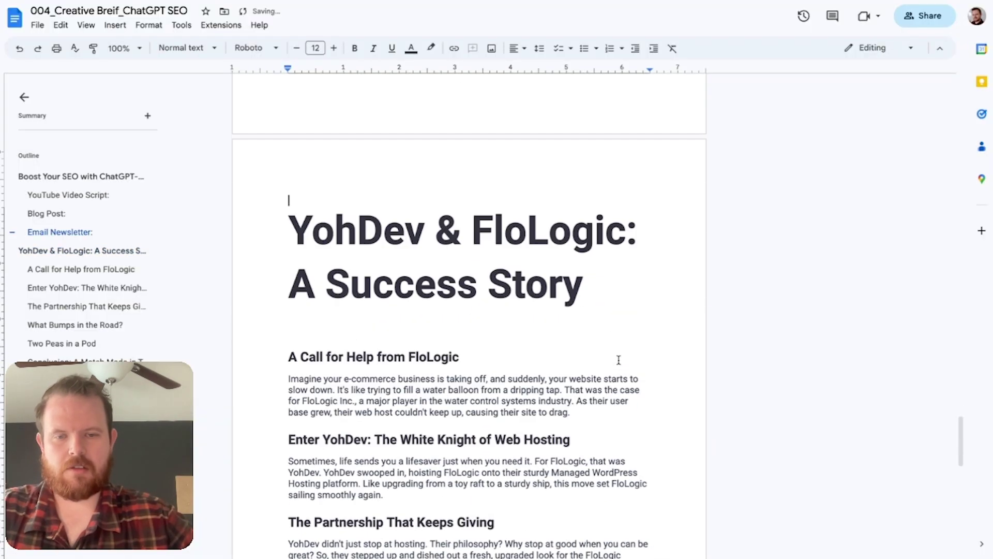
scroll(618, 360, up, 4)
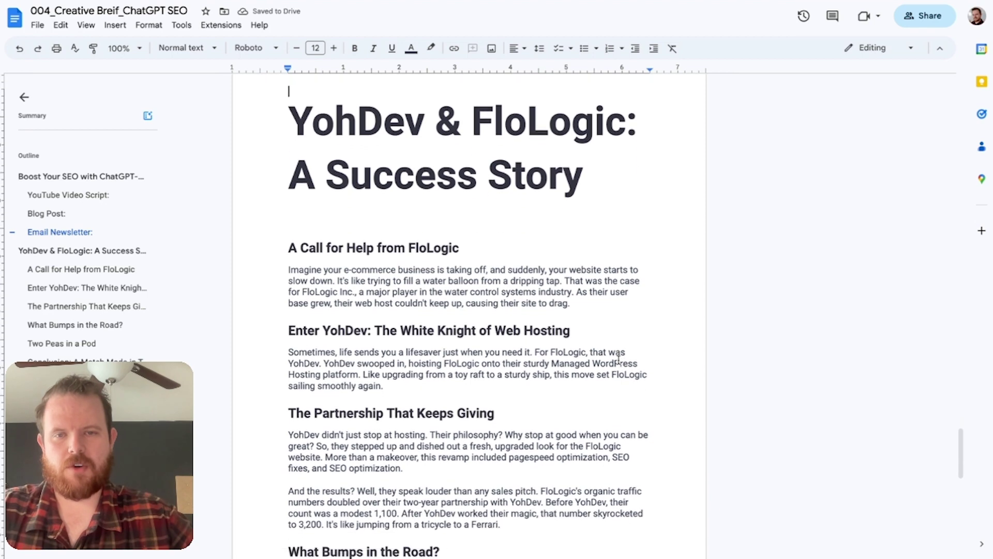
scroll(619, 360, down, 1)
scroll(619, 360, down, 5)
scroll(619, 360, up, 5)
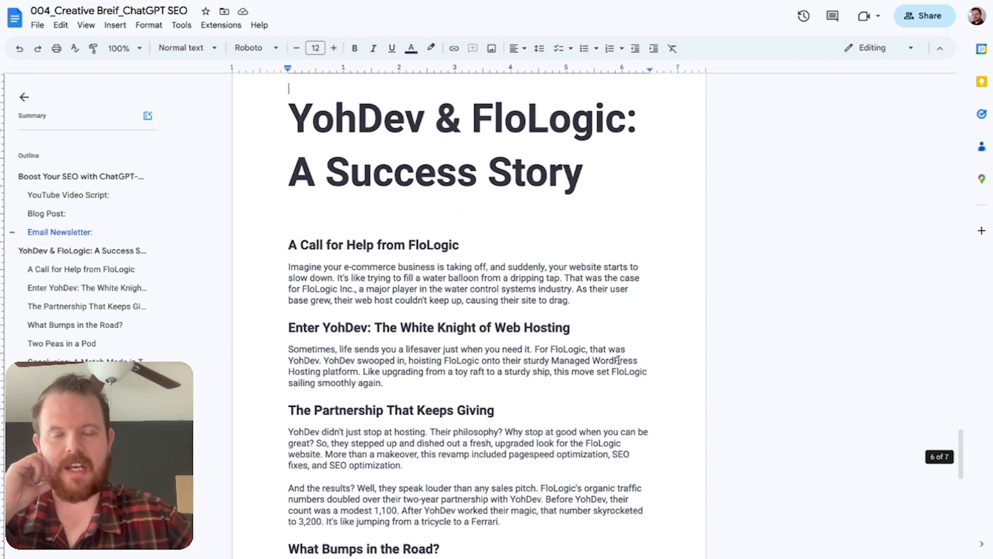
scroll(619, 360, down, 2)
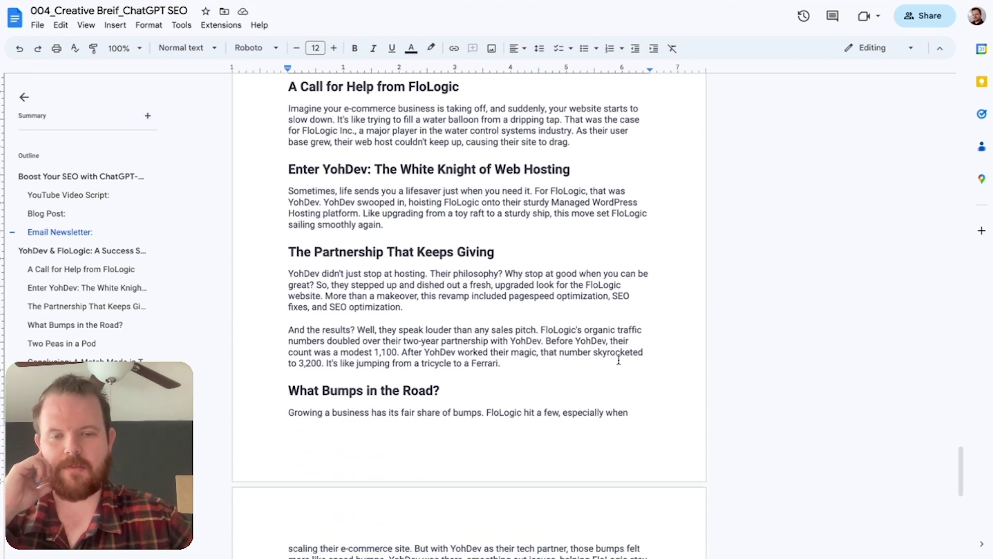